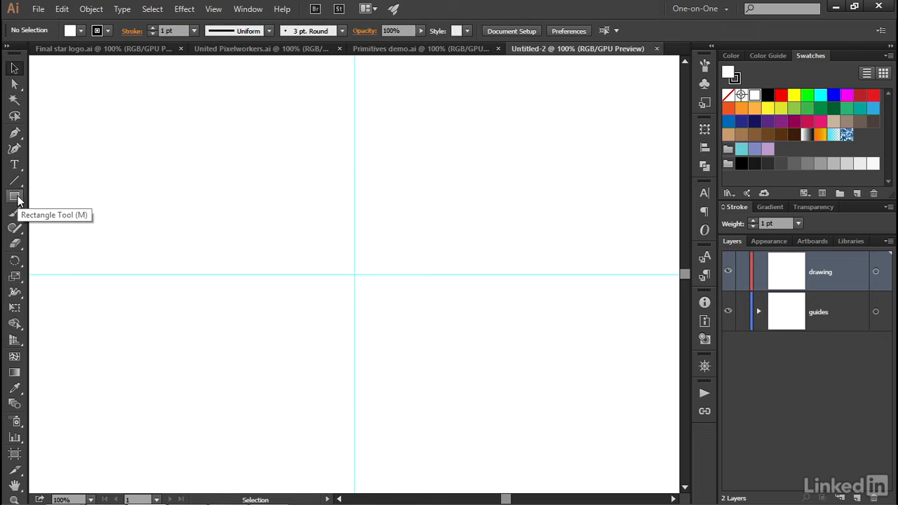
Draw a 30 by 30 pt circle centred on the intersection of the two guides
{"action": "left_click_drag", "start_coordinate": [16, 199], "coordinate": [101, 229]}
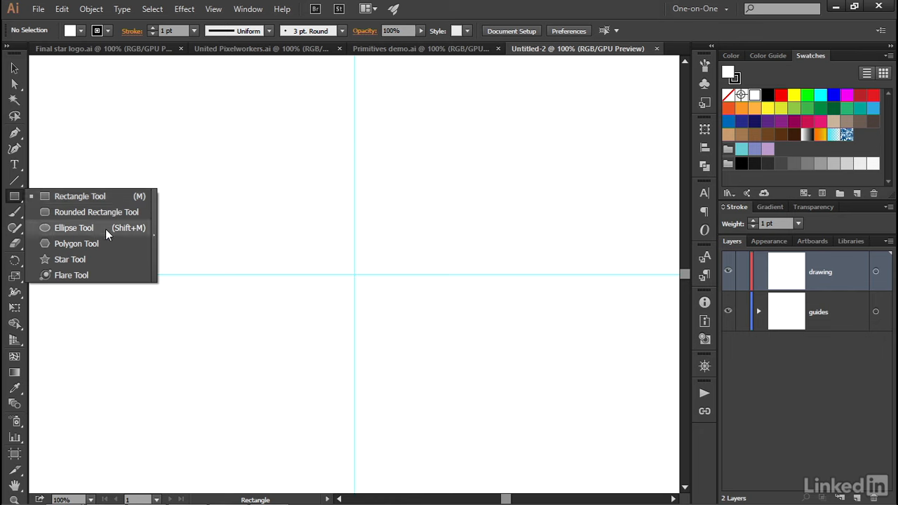
{"action": "left_click", "coordinate": [105, 229]}
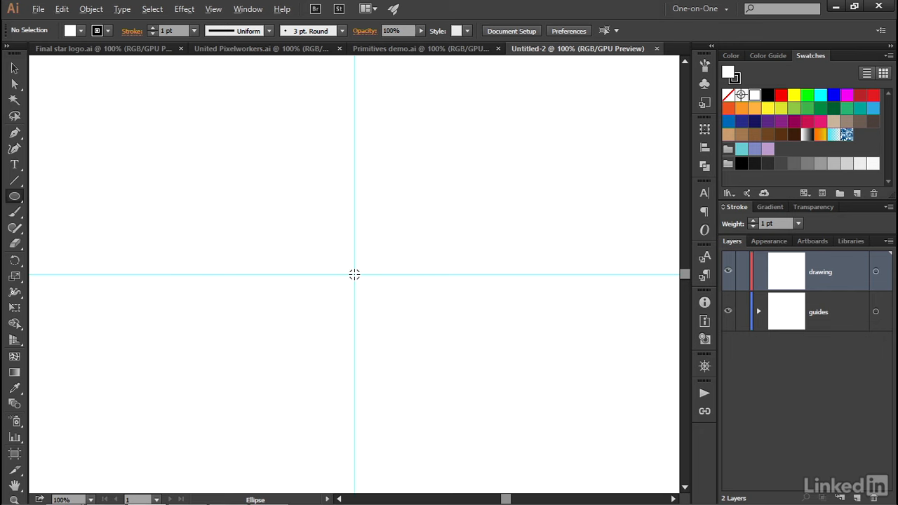
{"action": "left_click", "coordinate": [355, 274]}
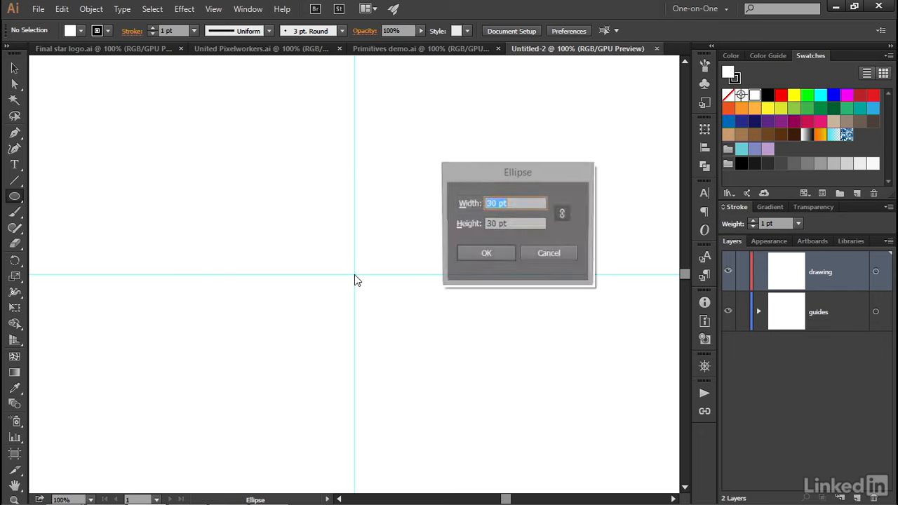
{"action": "left_click", "coordinate": [514, 203]}
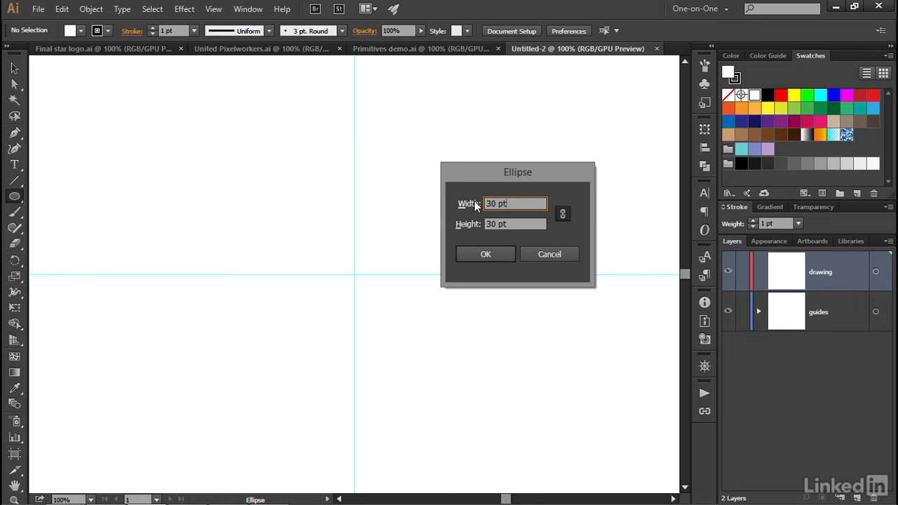
{"action": "left_click", "coordinate": [474, 255]}
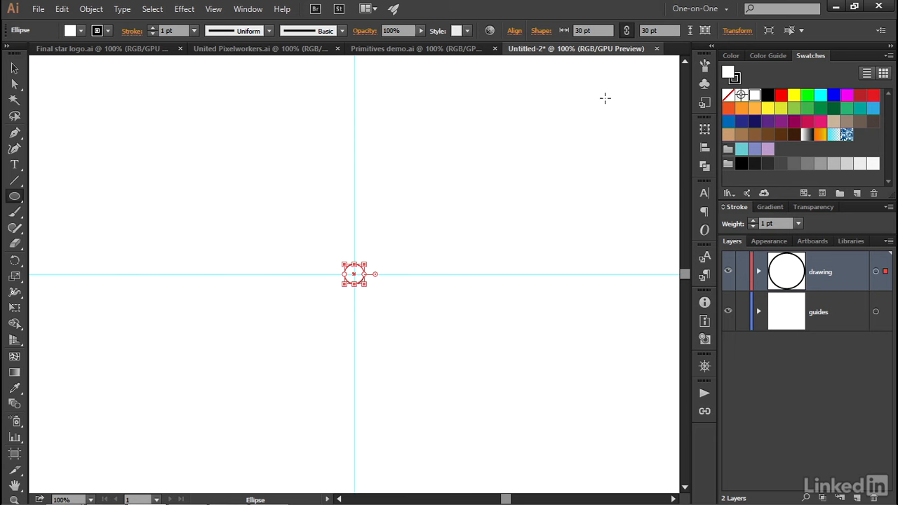
Hide the small circle's shape widgets and show them again
{"action": "left_click", "coordinate": [704, 31]}
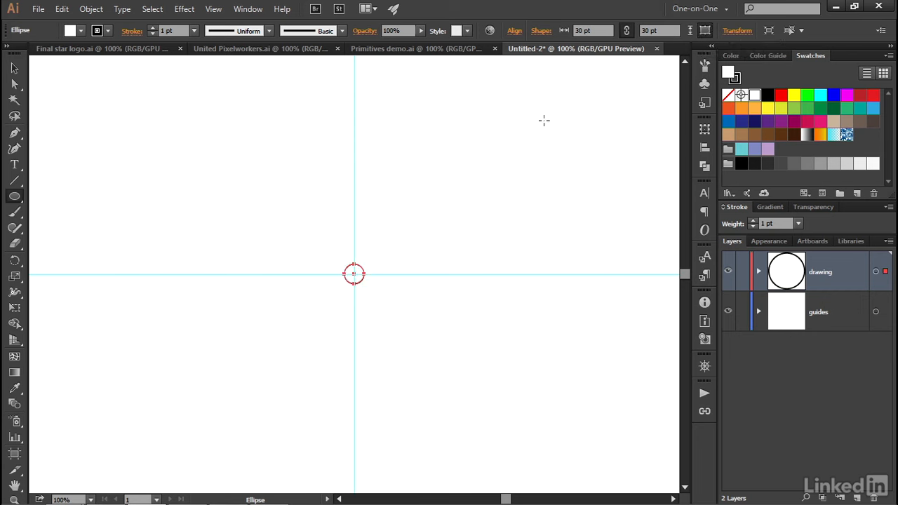
{"action": "left_click", "coordinate": [16, 197]}
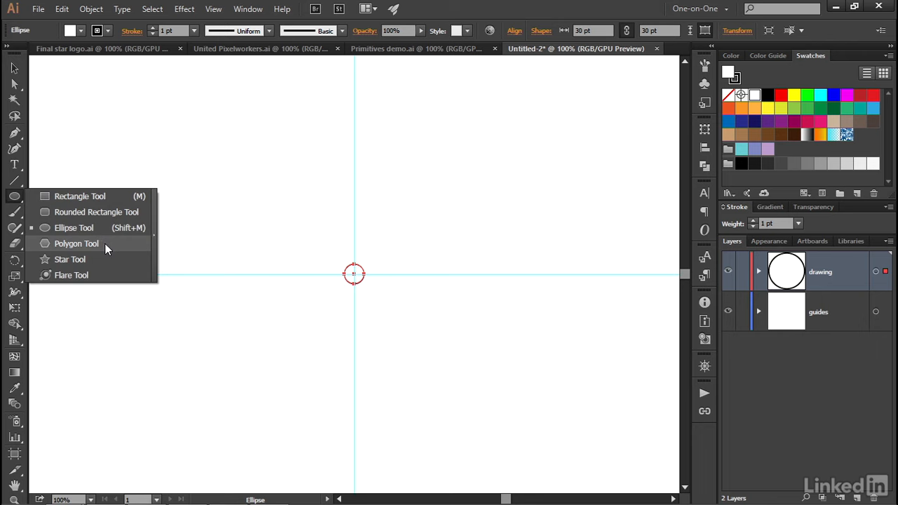
{"action": "left_click", "coordinate": [14, 180]}
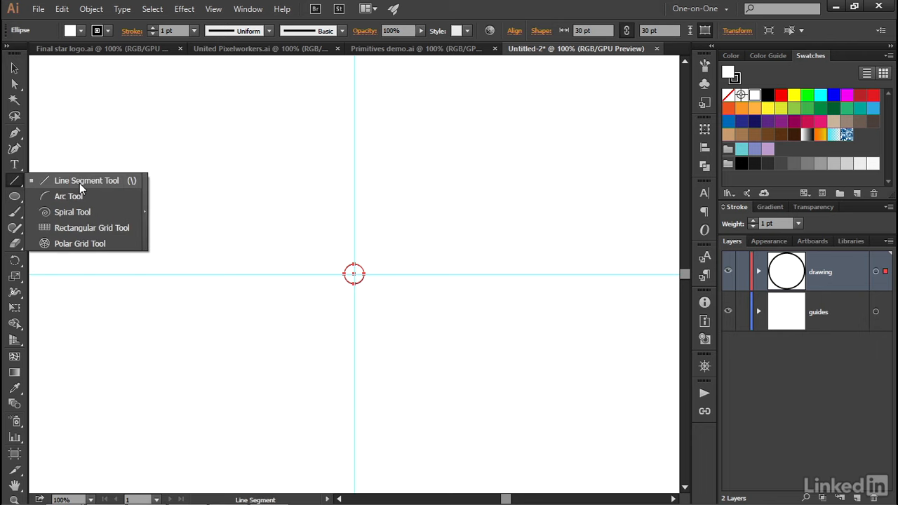
{"action": "left_click", "coordinate": [82, 139]}
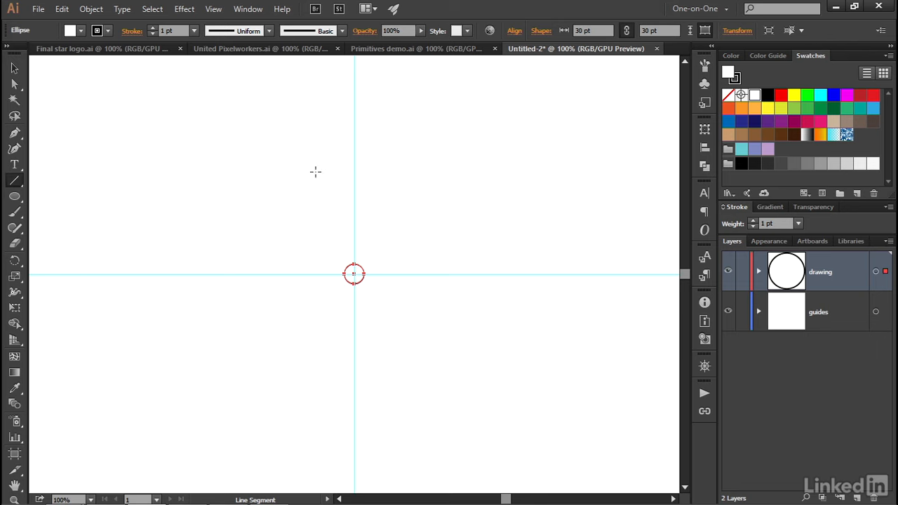
{"action": "left_click", "coordinate": [706, 35]}
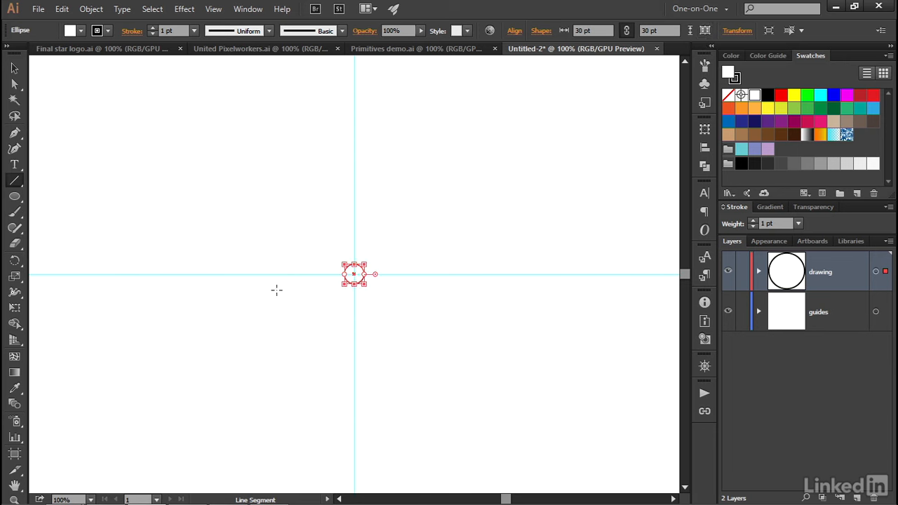
Make a copy of the small circle scaled uniformly to 500% around its centre
{"action": "left_click", "coordinate": [17, 279]}
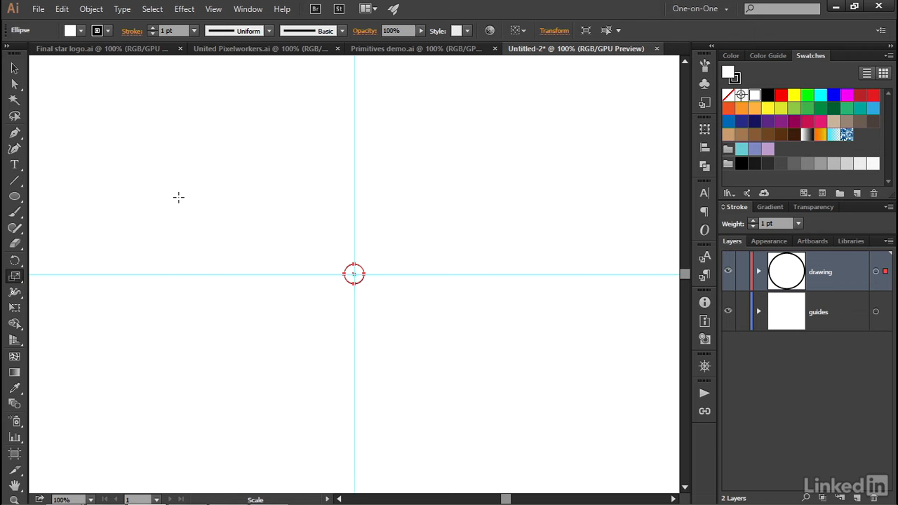
{"action": "key", "text": "Return"}
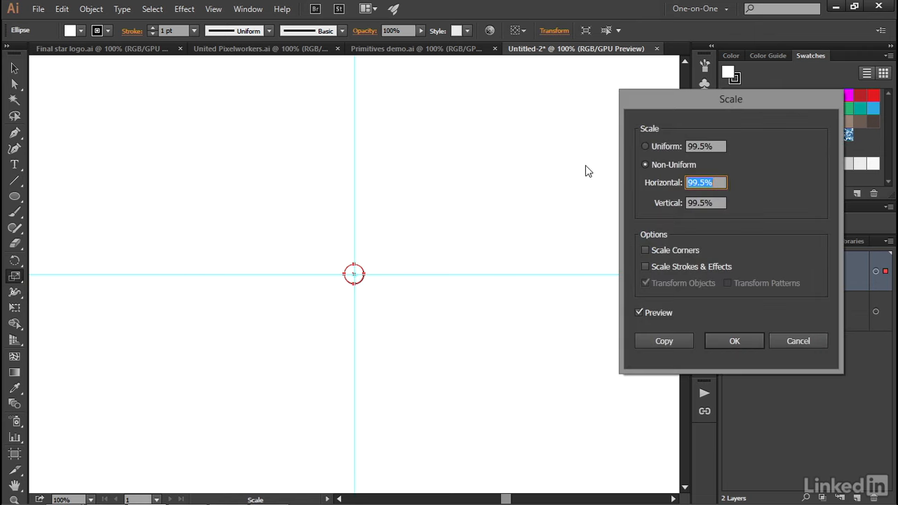
{"action": "left_click", "coordinate": [679, 146]}
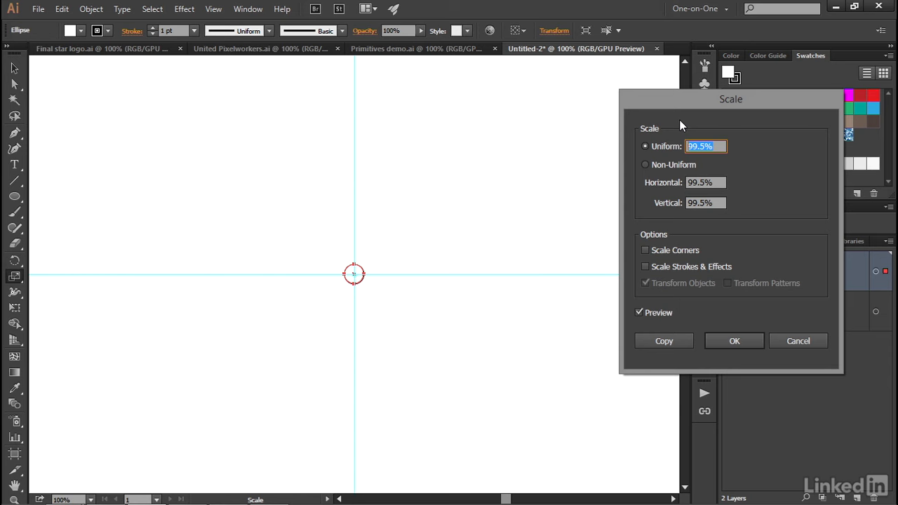
{"action": "type", "text": "500"}
{"action": "key", "text": "Tab"}
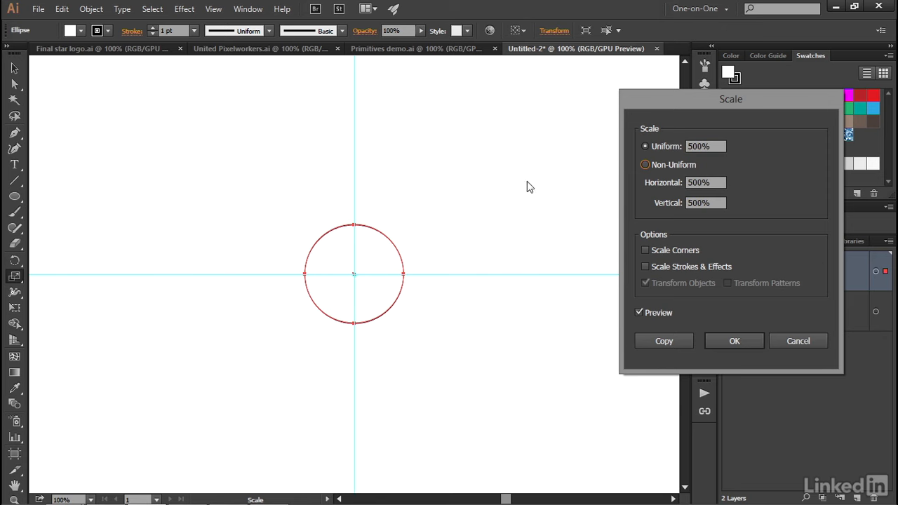
{"action": "left_click", "coordinate": [683, 343]}
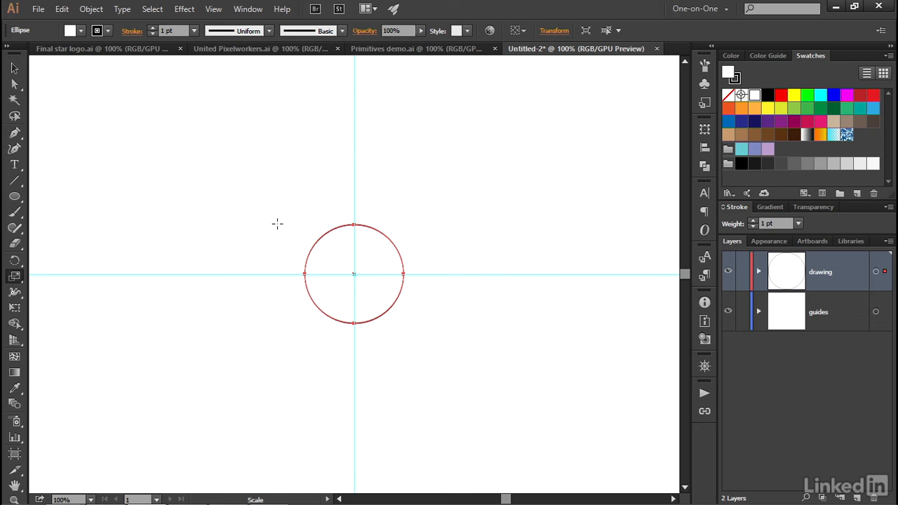
Select both concentric circles, set their fill to None and their stroke weight to 3 pt
{"action": "key", "text": "v"}
{"action": "left_click_drag", "start_coordinate": [279, 211], "coordinate": [352, 271]}
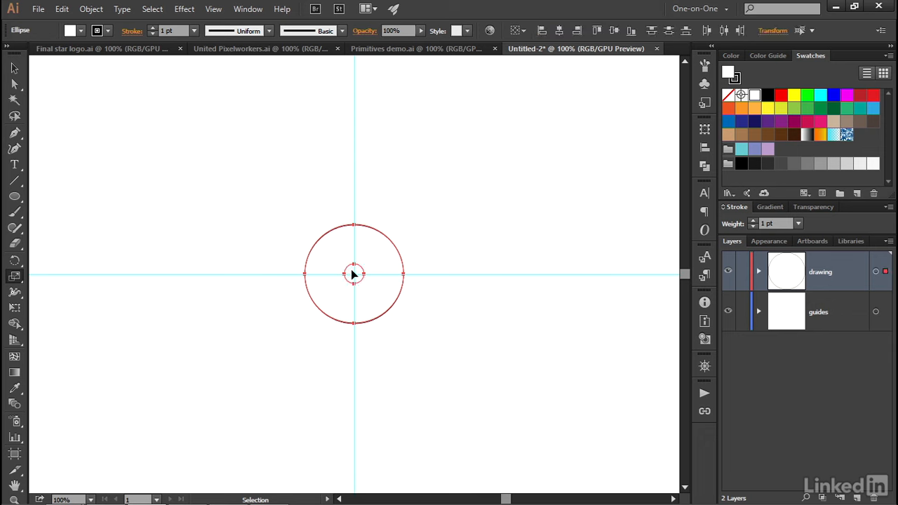
{"action": "key", "text": "s"}
{"action": "left_click", "coordinate": [70, 32]}
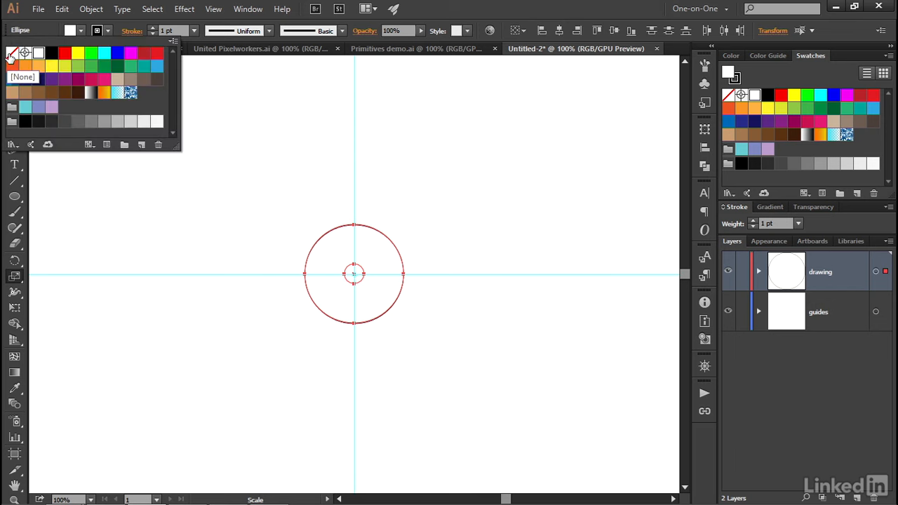
{"action": "left_click", "coordinate": [10, 56]}
{"action": "left_click", "coordinate": [31, 25]}
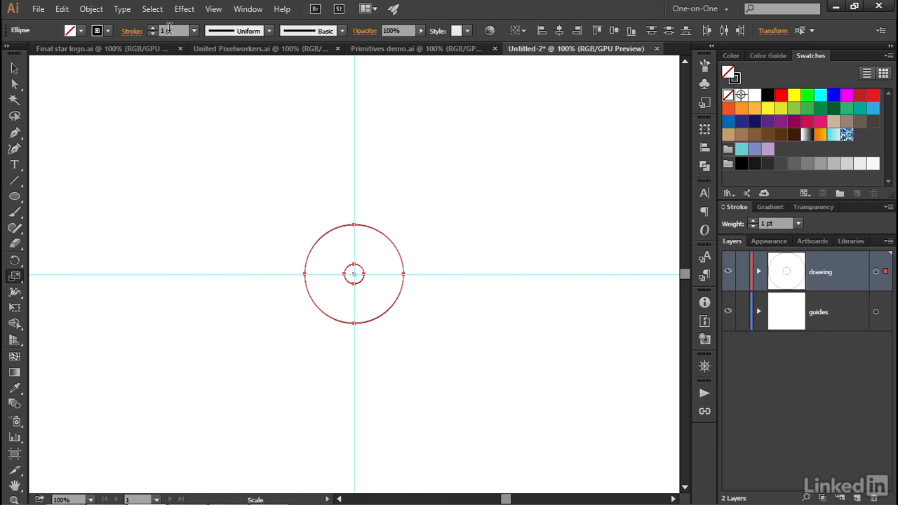
{"action": "type", "text": "3"}
{"action": "key", "text": "Return"}
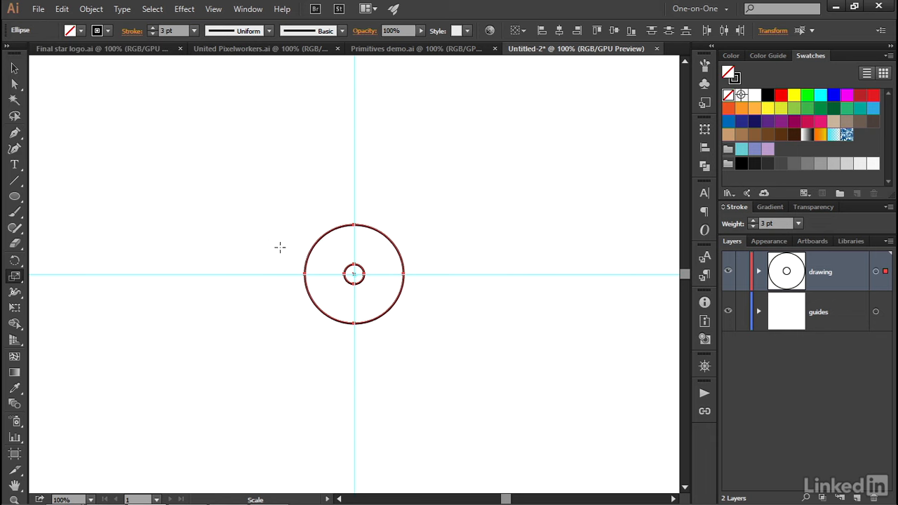
Keep only the larger circle selected and create a copy of it scaled uniformly to 140%
{"action": "key", "text": "v"}
{"action": "key", "text": "shift"}
{"action": "left_click", "coordinate": [349, 273], "text": "shift"}
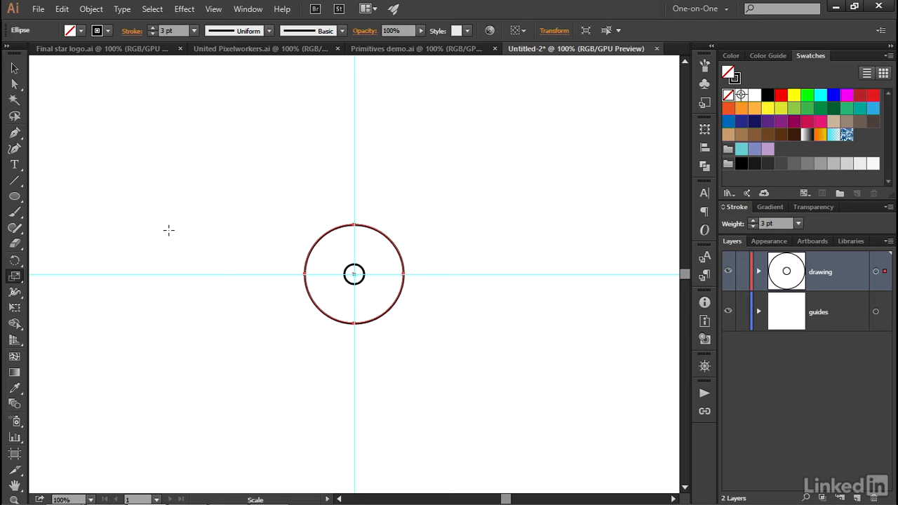
{"action": "key", "text": "Return"}
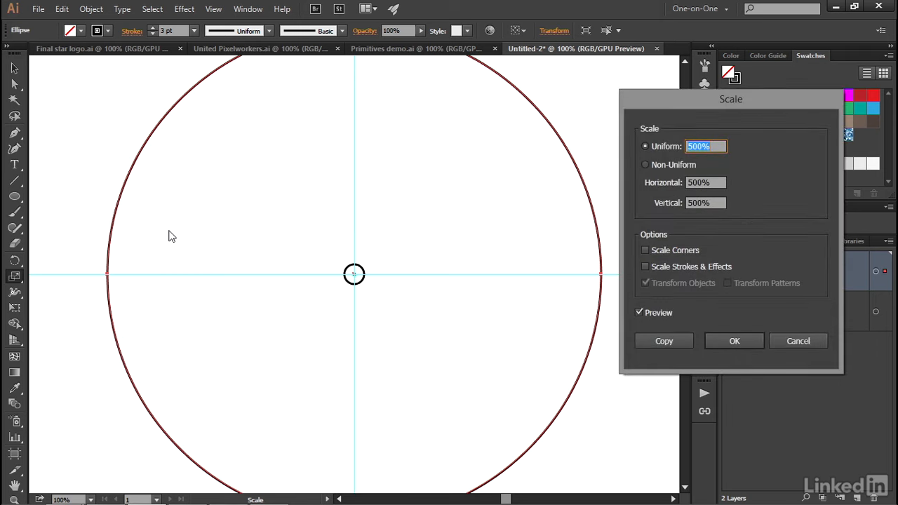
{"action": "type", "text": "140"}
{"action": "key", "text": "Tab"}
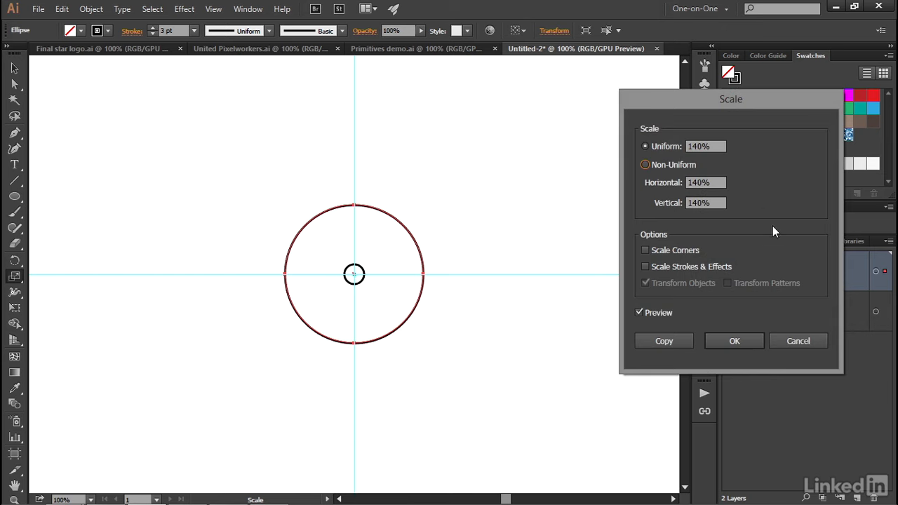
{"action": "left_click", "coordinate": [677, 340]}
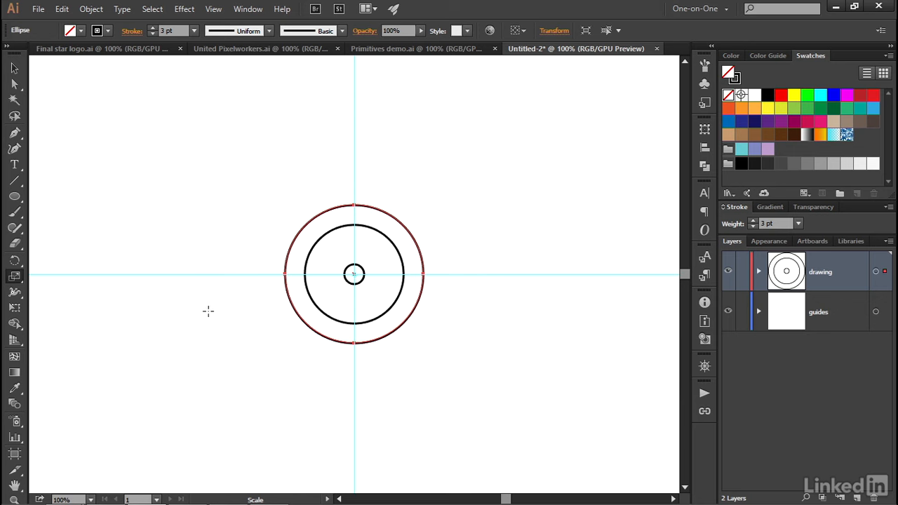
Select the middle of the three circles and create a copy scaled uniformly to 220%
{"action": "key", "text": "ctrl"}
{"action": "left_click", "coordinate": [319, 312], "text": "ctrl"}
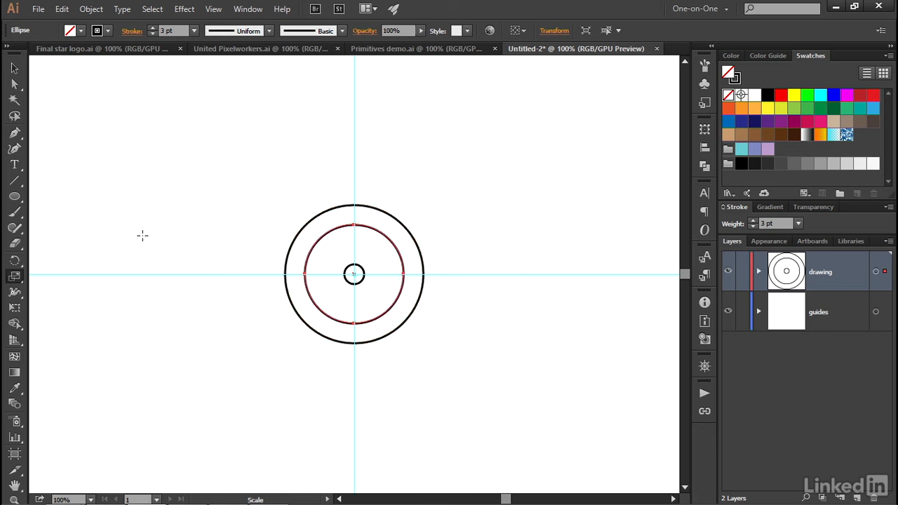
{"action": "key", "text": "Return"}
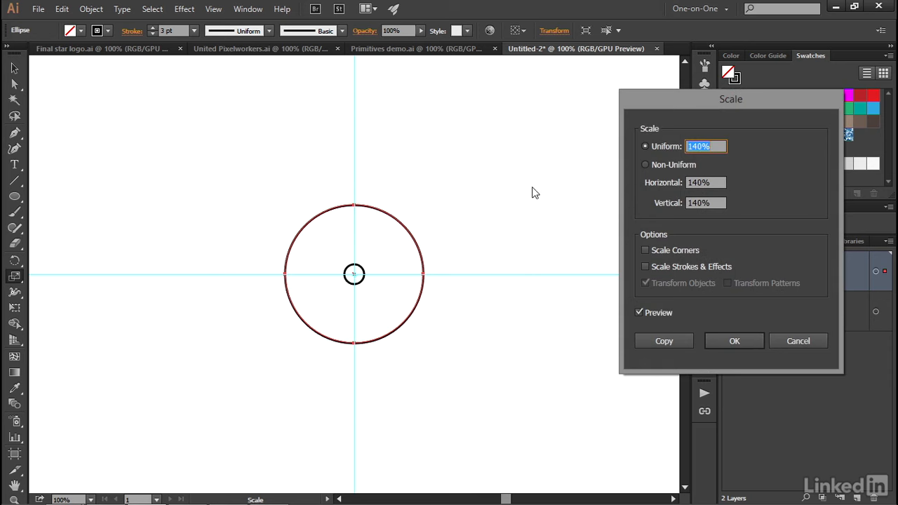
{"action": "type", "text": "220"}
{"action": "key", "text": "Tab"}
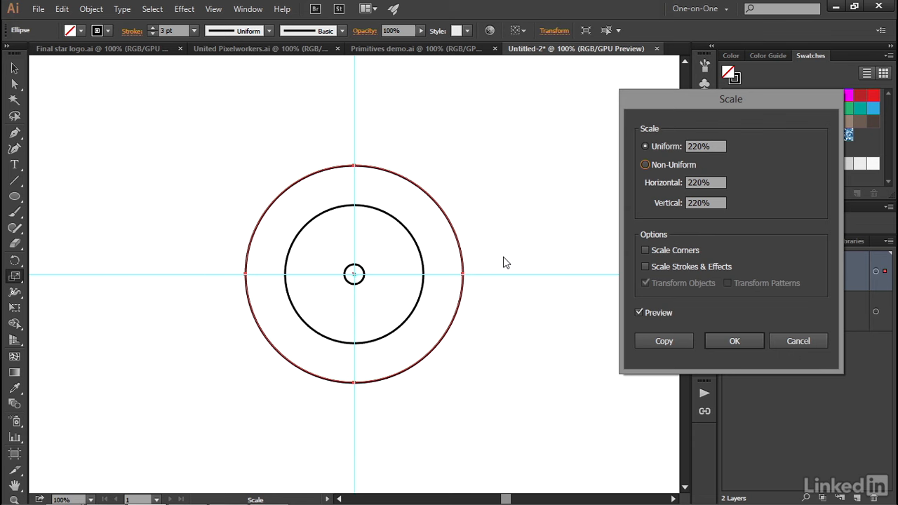
{"action": "left_click", "coordinate": [683, 341]}
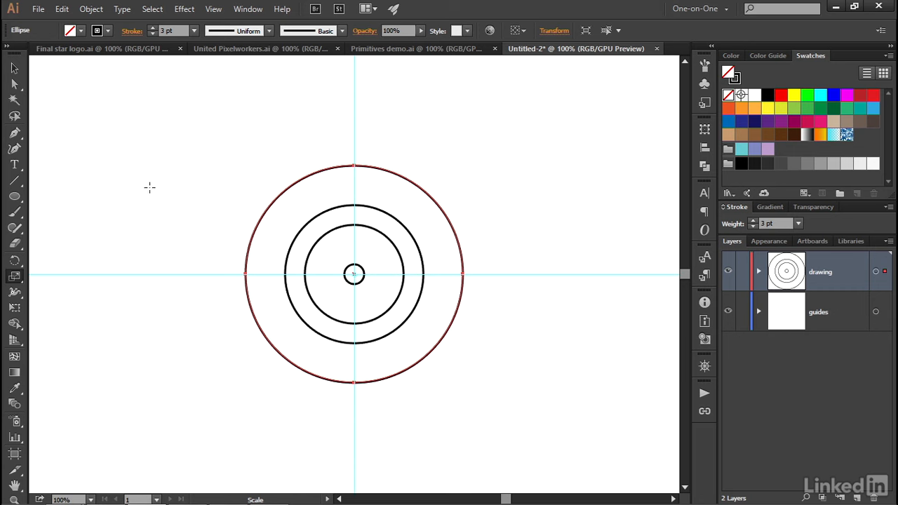
Turn on Smart Guides and draw a 60 by 225 pt rectangle rising from the horizontal guide, spanning the right edges of the two outermost circles
{"action": "left_click_drag", "start_coordinate": [19, 198], "coordinate": [119, 195]}
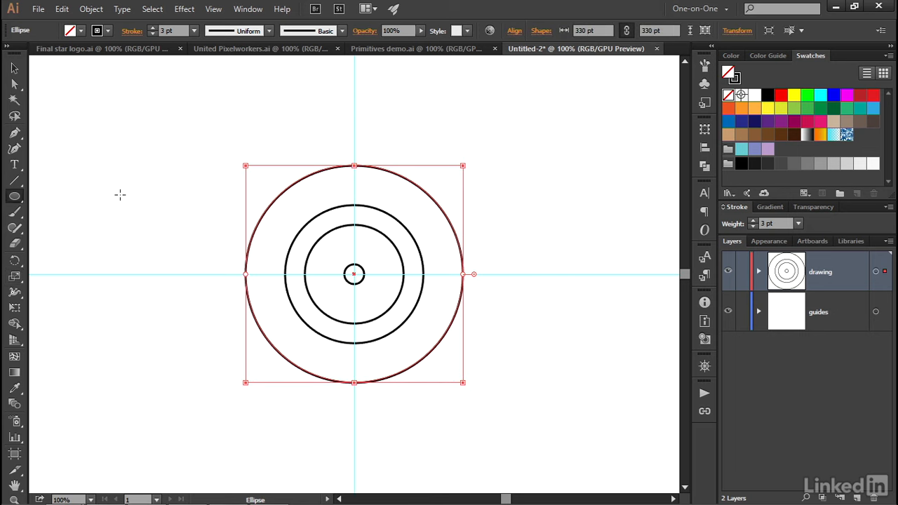
{"action": "left_click", "coordinate": [218, 11]}
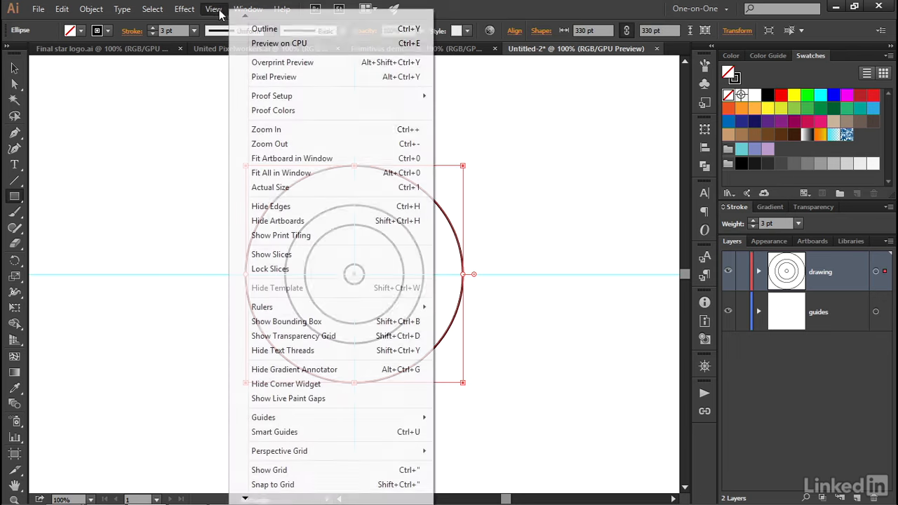
{"action": "left_click", "coordinate": [331, 429]}
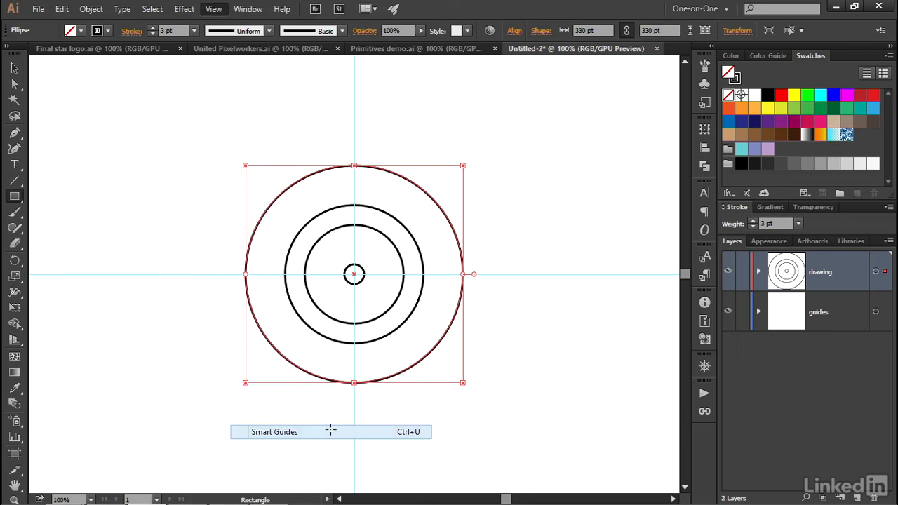
{"action": "left_click_drag", "start_coordinate": [422, 274], "coordinate": [462, 164]}
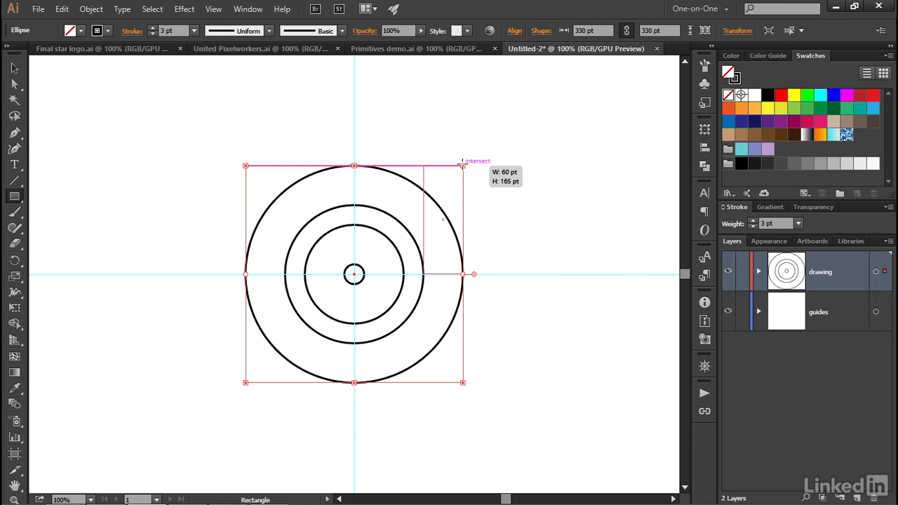
{"action": "left_click_drag", "start_coordinate": [463, 164], "coordinate": [462, 127]}
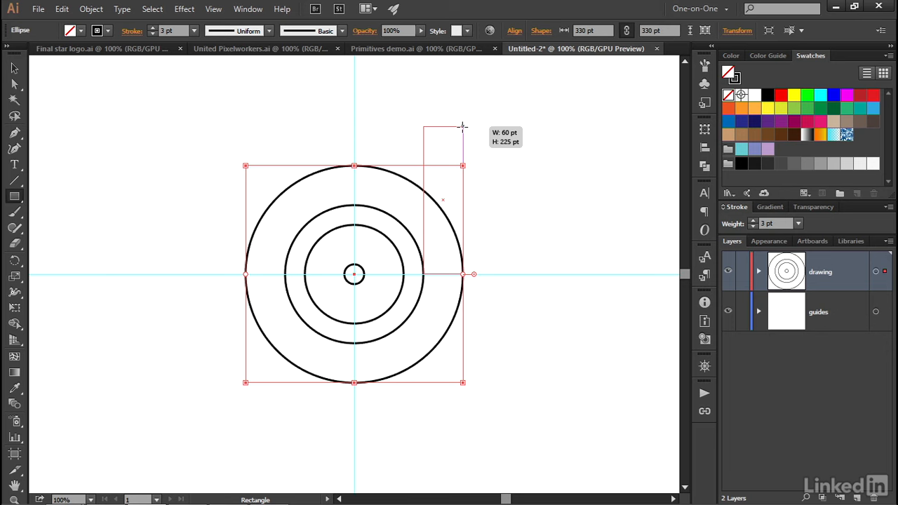
{"action": "left_click_drag", "start_coordinate": [462, 127], "coordinate": [462, 127]}
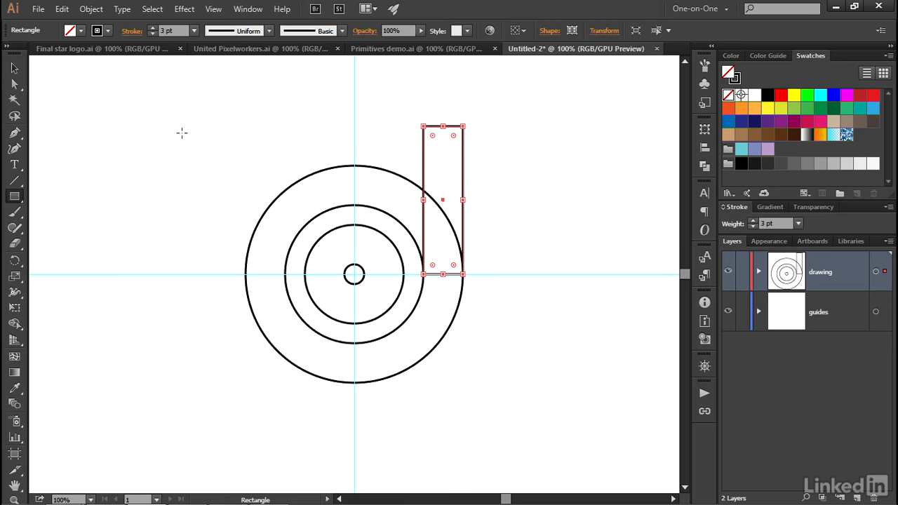
Copy the tall rectangle 90 pt to the left so it spans the right edges of the two innermost circles
{"action": "key", "text": "v"}
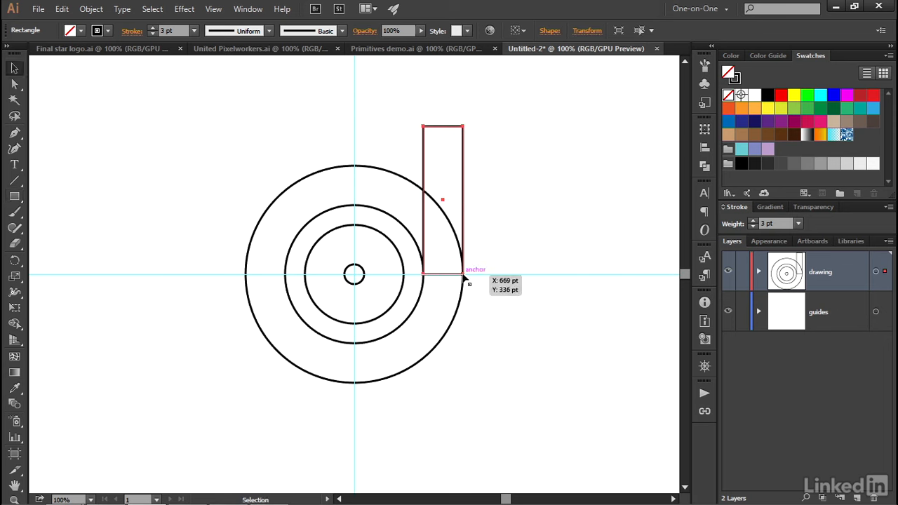
{"action": "left_click_drag", "start_coordinate": [464, 278], "coordinate": [405, 280]}
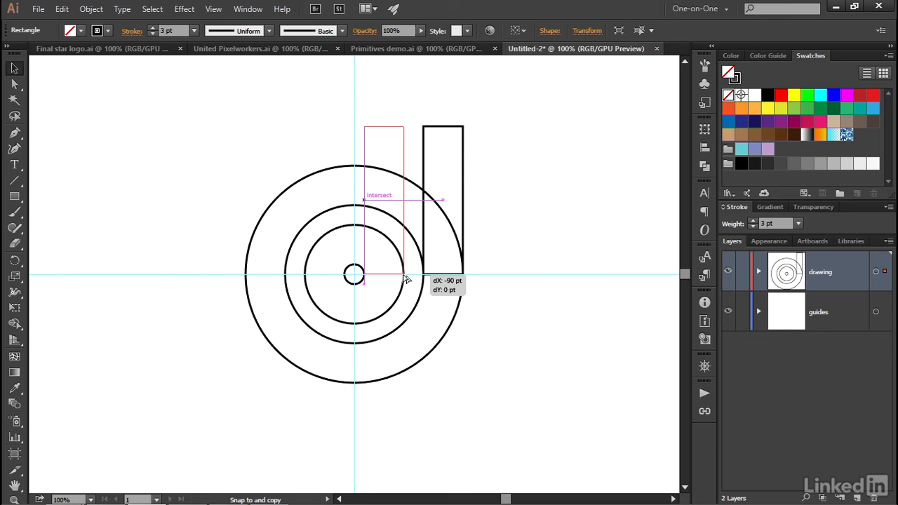
{"action": "left_click_drag", "start_coordinate": [405, 279], "coordinate": [405, 279]}
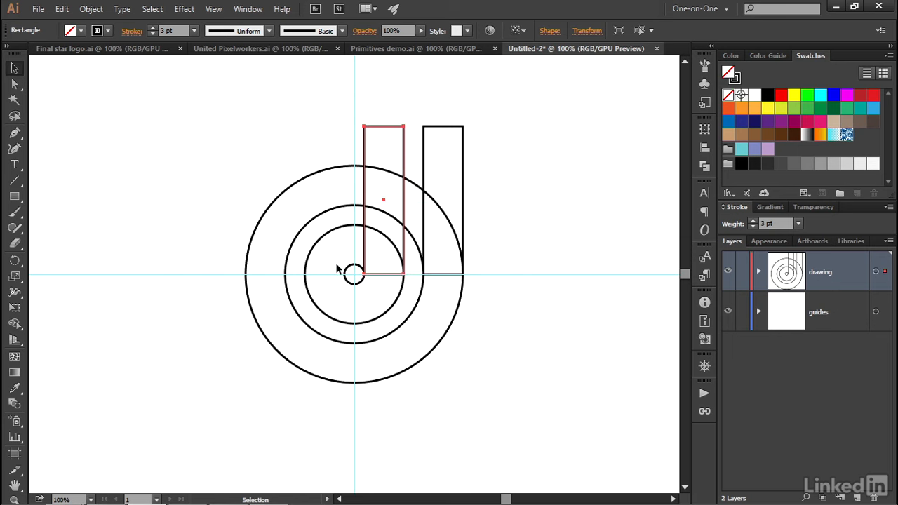
Draw a shorter rectangle up from the horizontal guide between the two innermost circles' left edges, and copy it left between the two outermost circles' left edges
{"action": "left_click", "coordinate": [15, 197]}
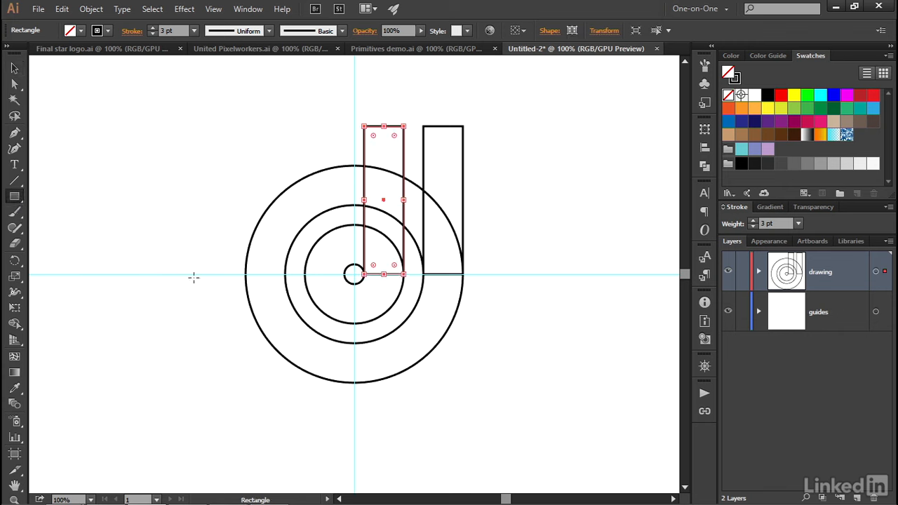
{"action": "mouse_move", "coordinate": [352, 274]}
{"action": "left_mouse_down"}
{"action": "mouse_move", "coordinate": [311, 228]}
{"action": "mouse_move", "coordinate": [304, 201]}
{"action": "mouse_move", "coordinate": [304, 214]}
{"action": "left_mouse_up"}
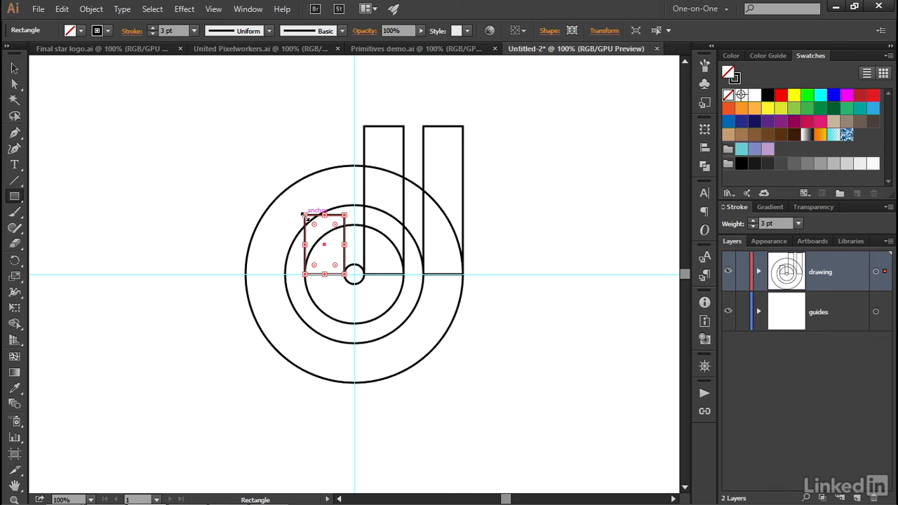
{"action": "key", "text": "v"}
{"action": "left_click_drag", "start_coordinate": [341, 276], "coordinate": [286, 277]}
{"action": "key", "text": "alt"}
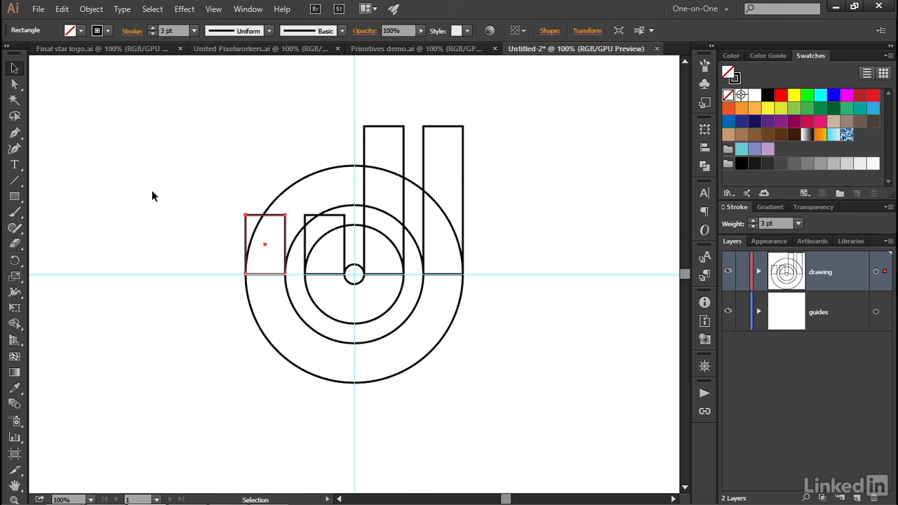
Rename the drawing layer as primitives and deselect the artwork
{"action": "double_click", "coordinate": [819, 273]}
{"action": "type", "text": "primitives"}
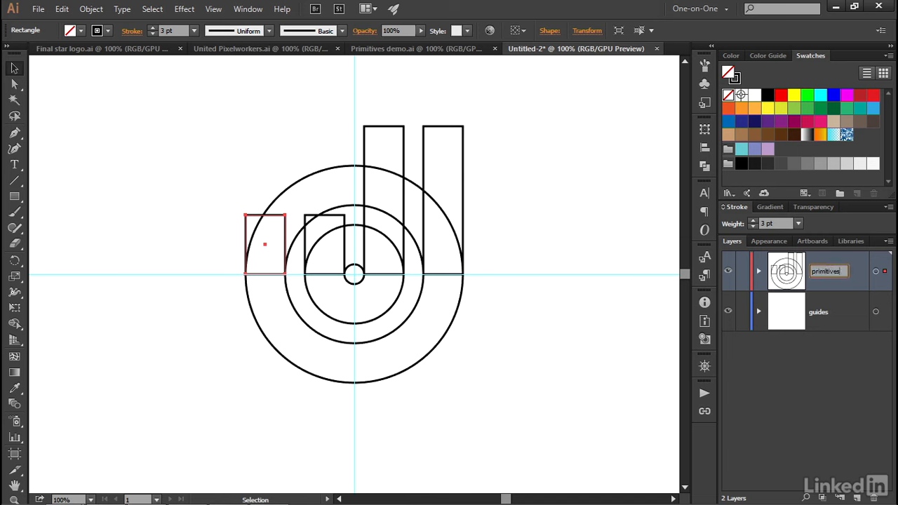
{"action": "key", "text": "Return"}
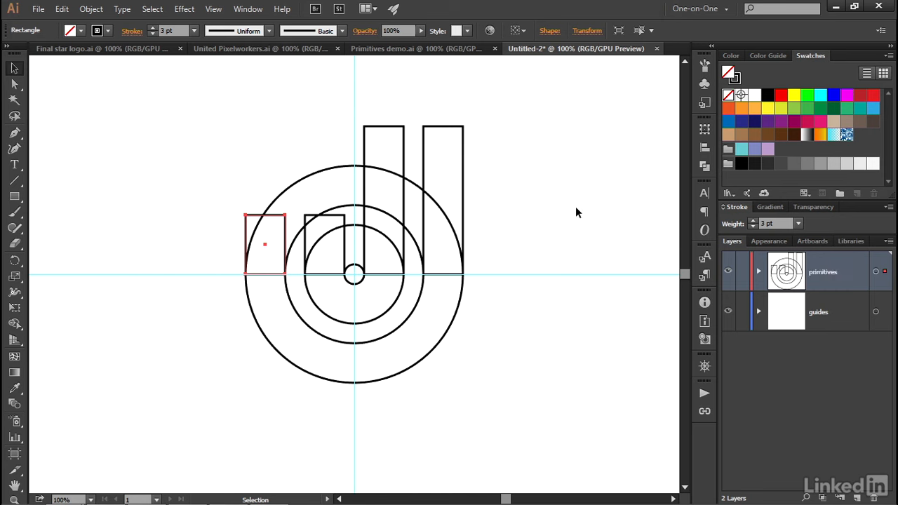
{"action": "left_click", "coordinate": [575, 212]}
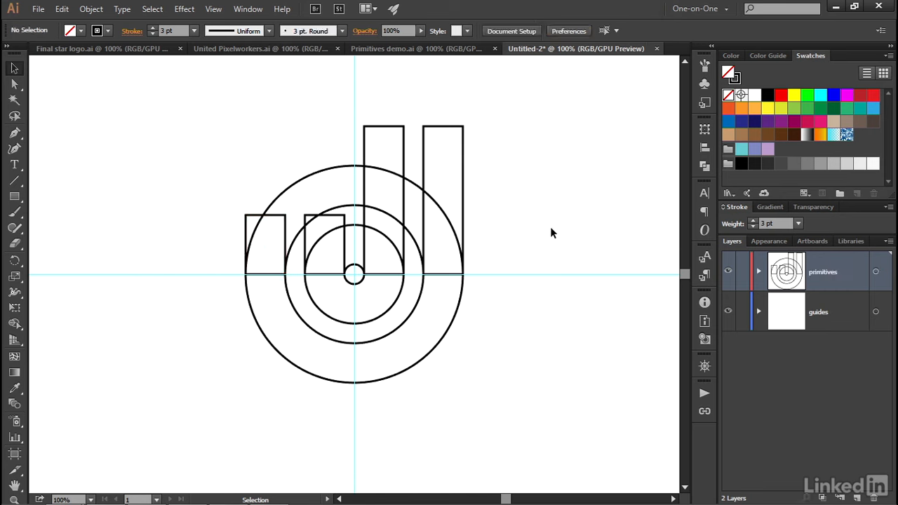